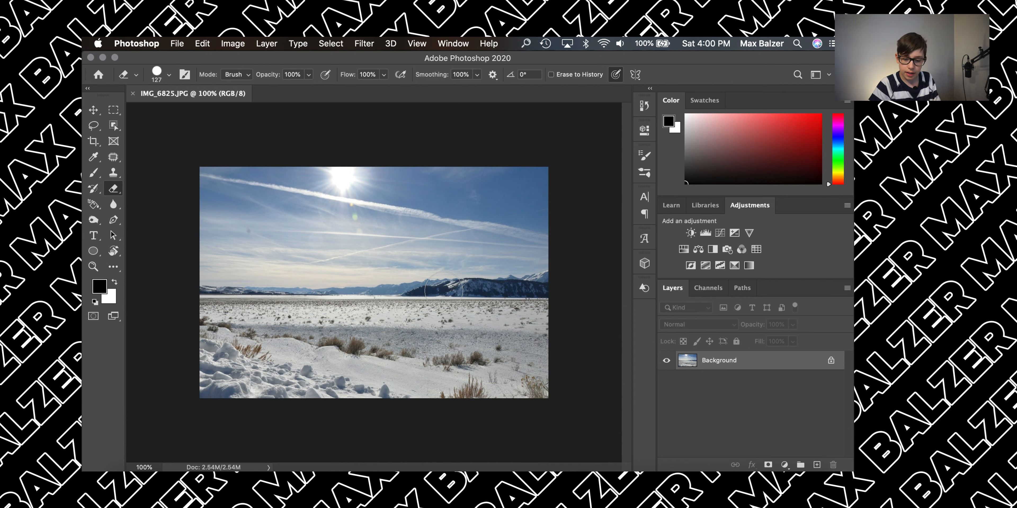
- Create a new guide layout with 2 columns and a gutter of 0 to split the photo vertically in half
{"action": "left_click", "coordinate": [418, 45]}
{"action": "left_click", "coordinate": [420, 48]}
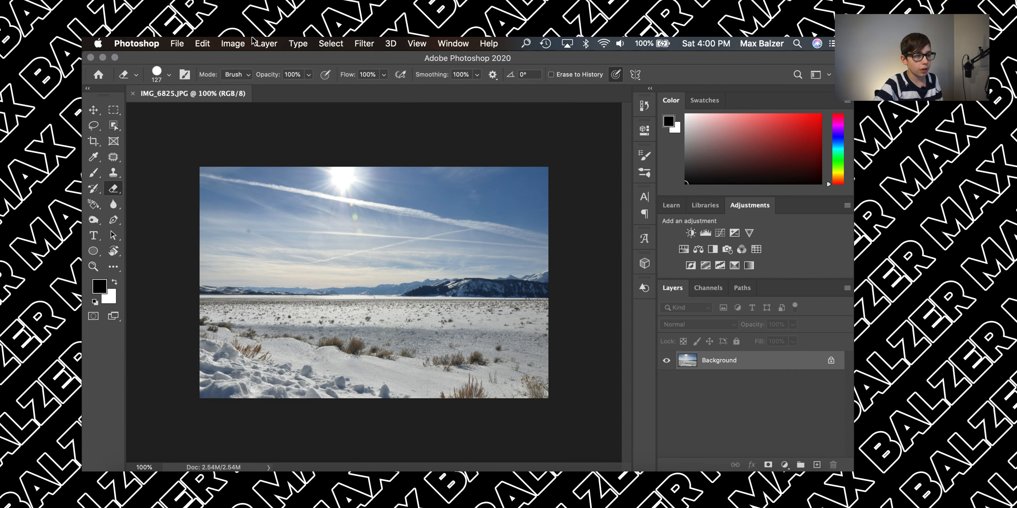
{"action": "left_click", "coordinate": [417, 44]}
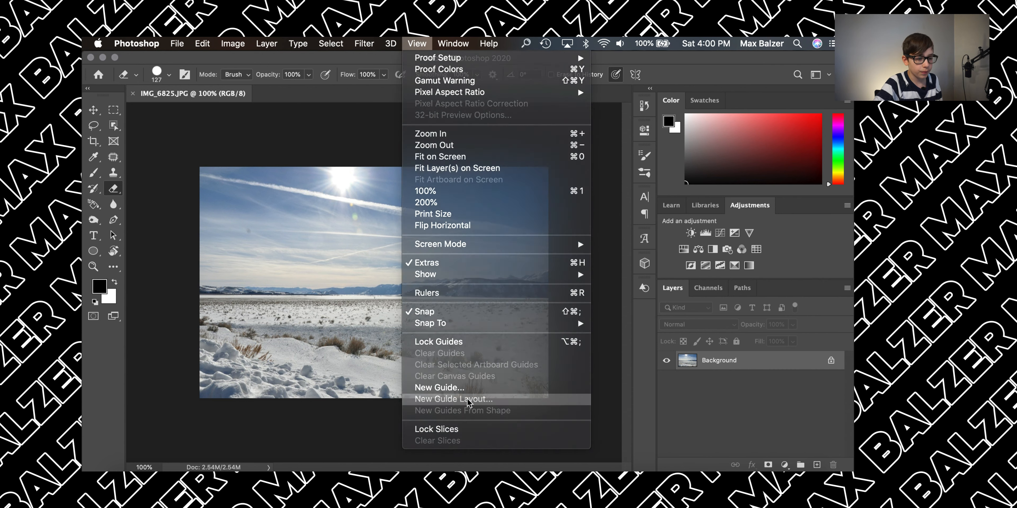
{"action": "left_click", "coordinate": [461, 399]}
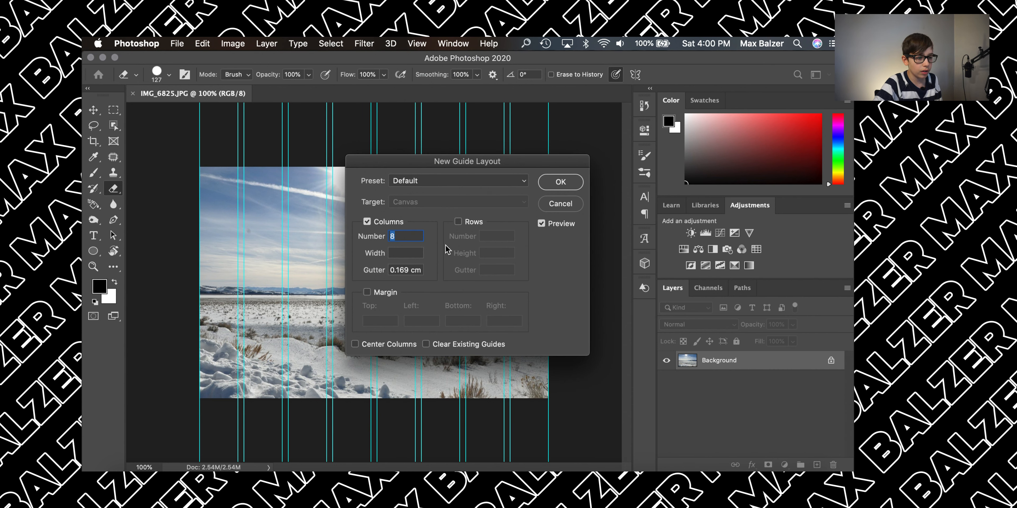
{"action": "type", "text": "2"}
{"action": "left_click", "coordinate": [404, 271]}
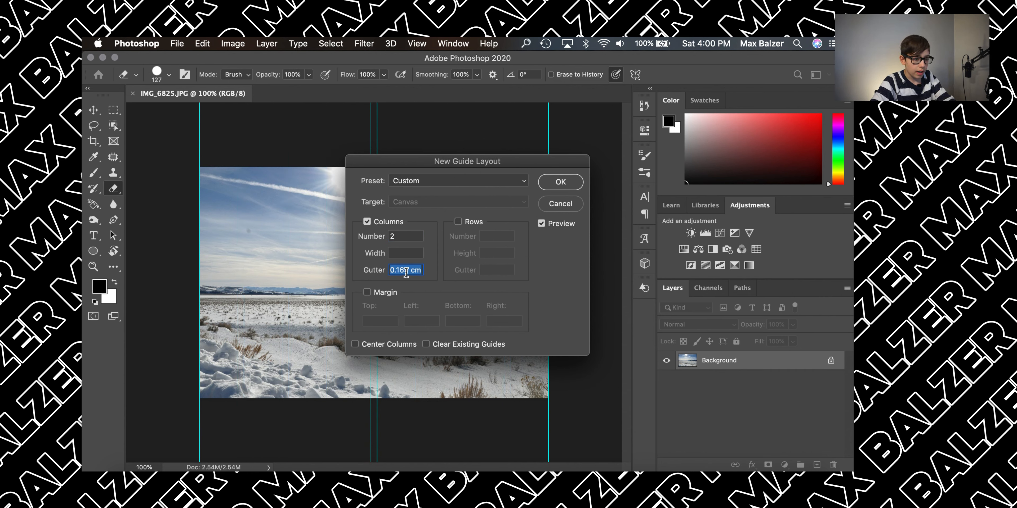
{"action": "type", "text": "0"}
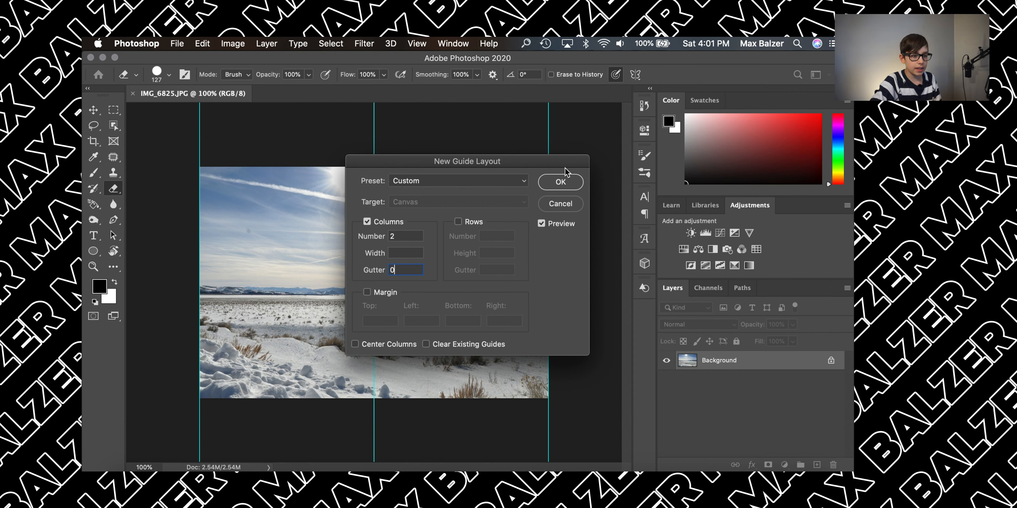
{"action": "left_click", "coordinate": [563, 183]}
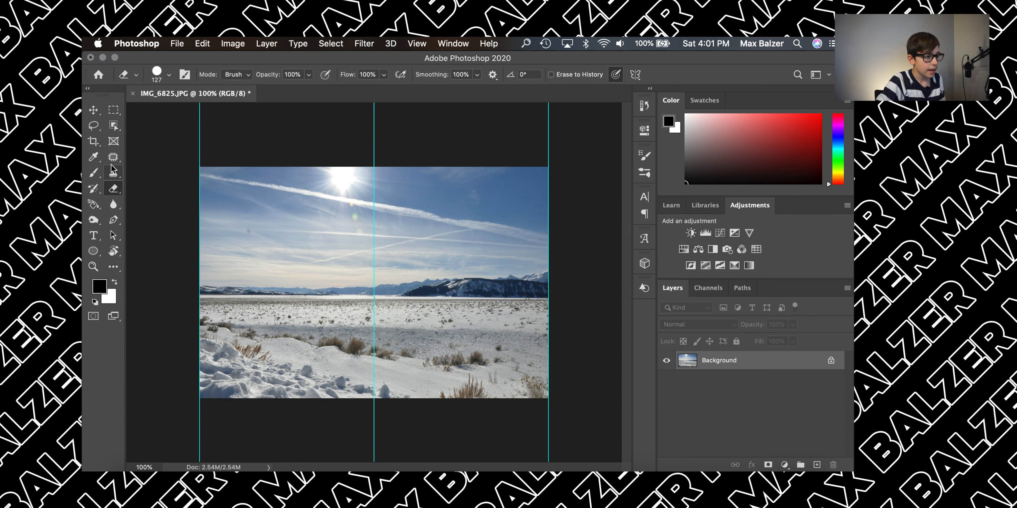
- Switch to the Slice tool and create slices from the guides
{"action": "key", "text": "c"}
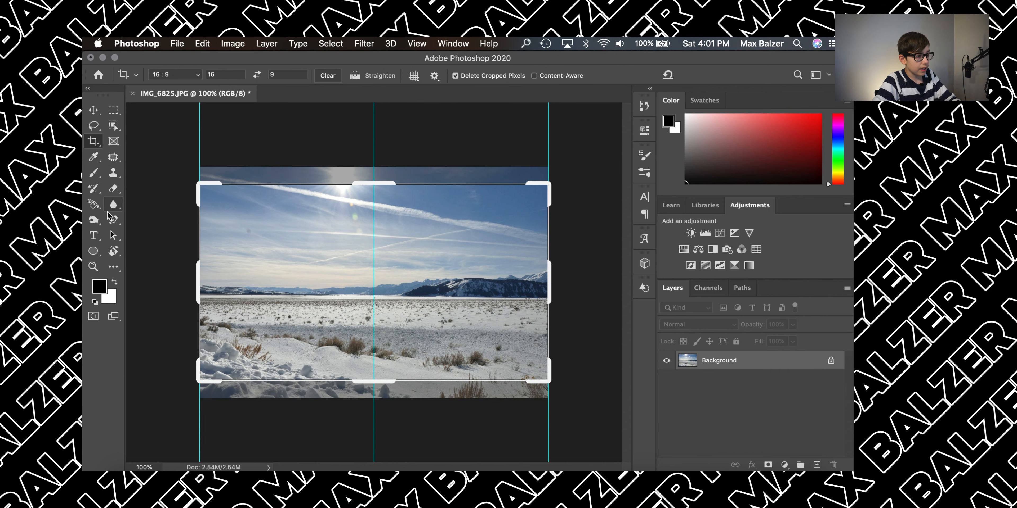
{"action": "left_click", "coordinate": [95, 143]}
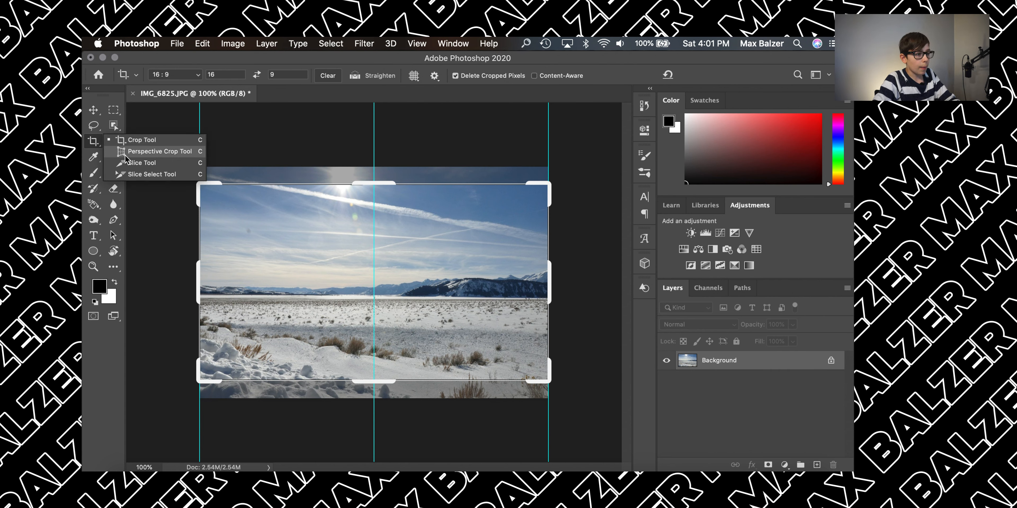
{"action": "left_click", "coordinate": [130, 163]}
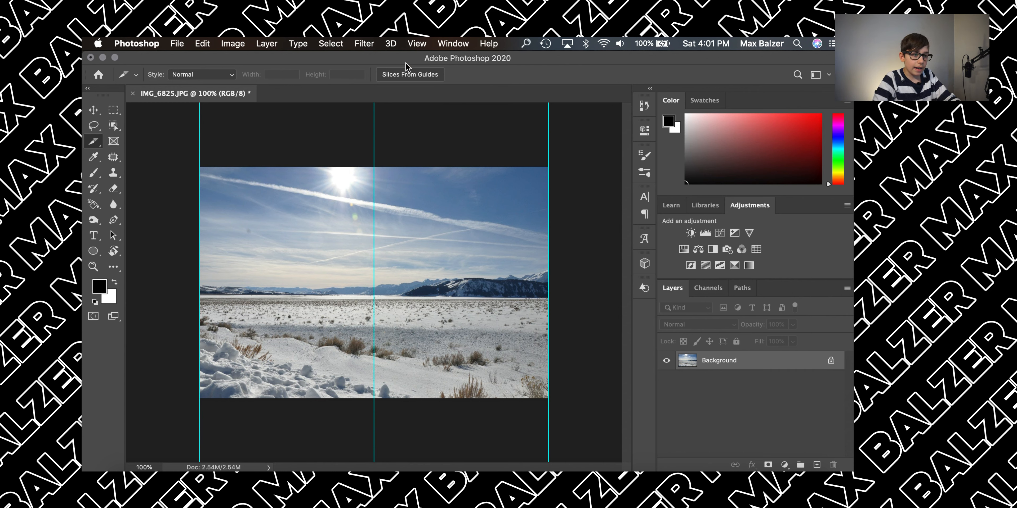
{"action": "left_click", "coordinate": [412, 76]}
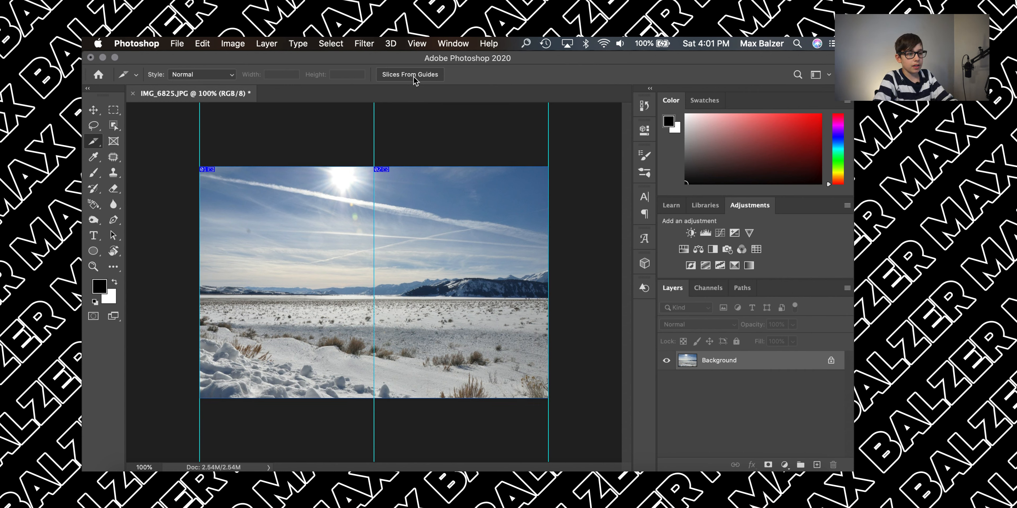
- Examine the slice boundaries along the photo's edges and at the centre guide
{"action": "scroll", "coordinate": [196, 167], "scroll_direction": "up", "scroll_amount": 5}
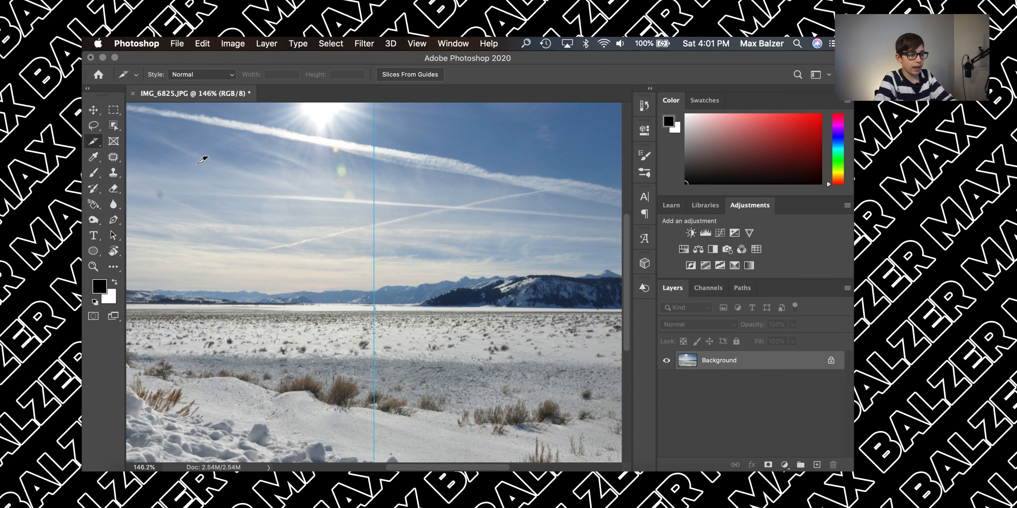
{"action": "scroll", "coordinate": [196, 167], "scroll_direction": "left", "scroll_amount": 8}
{"action": "scroll", "coordinate": [197, 167], "scroll_direction": "up", "scroll_amount": 4}
{"action": "scroll", "coordinate": [505, 294], "scroll_direction": "down", "scroll_amount": 3}
{"action": "scroll", "coordinate": [505, 294], "scroll_direction": "right", "scroll_amount": 10}
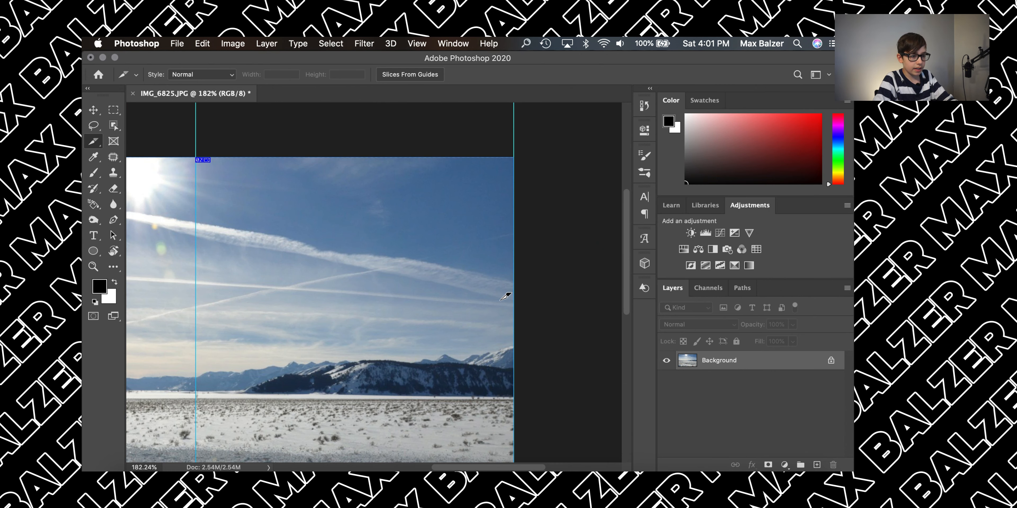
{"action": "scroll", "coordinate": [477, 328], "scroll_direction": "right", "scroll_amount": 6}
{"action": "scroll", "coordinate": [477, 328], "scroll_direction": "down", "scroll_amount": 1}
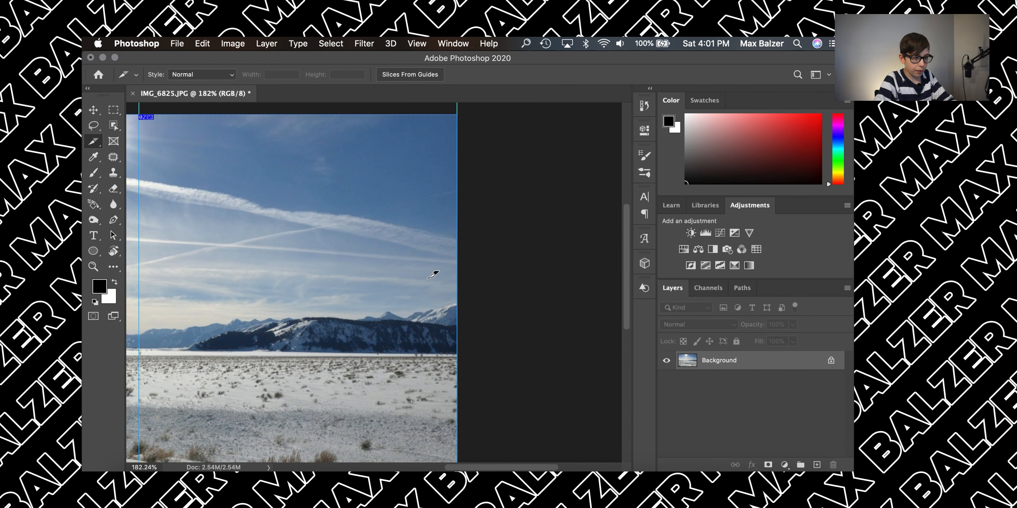
{"action": "scroll", "coordinate": [367, 231], "scroll_direction": "down", "scroll_amount": 5}
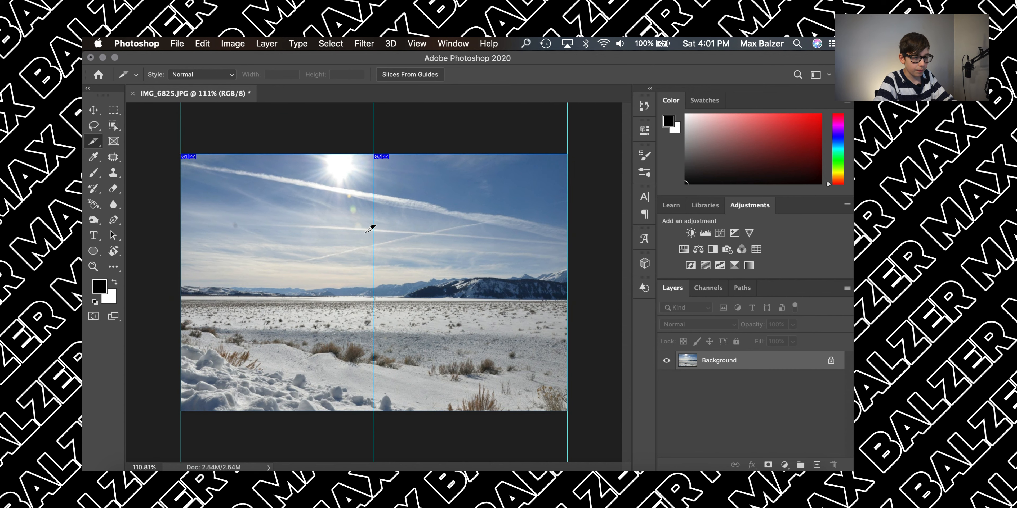
- Export the photo with Save for Web (Legacy) to the Desktop as IMG_6825.gif, using Images Only and All Slices
{"action": "left_click", "coordinate": [178, 44]}
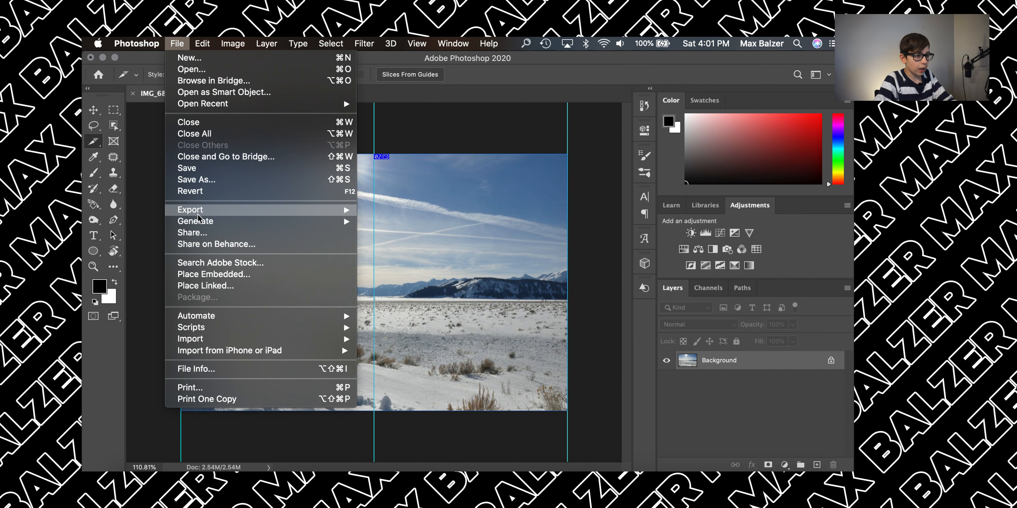
{"action": "mouse_move", "coordinate": [202, 213]}
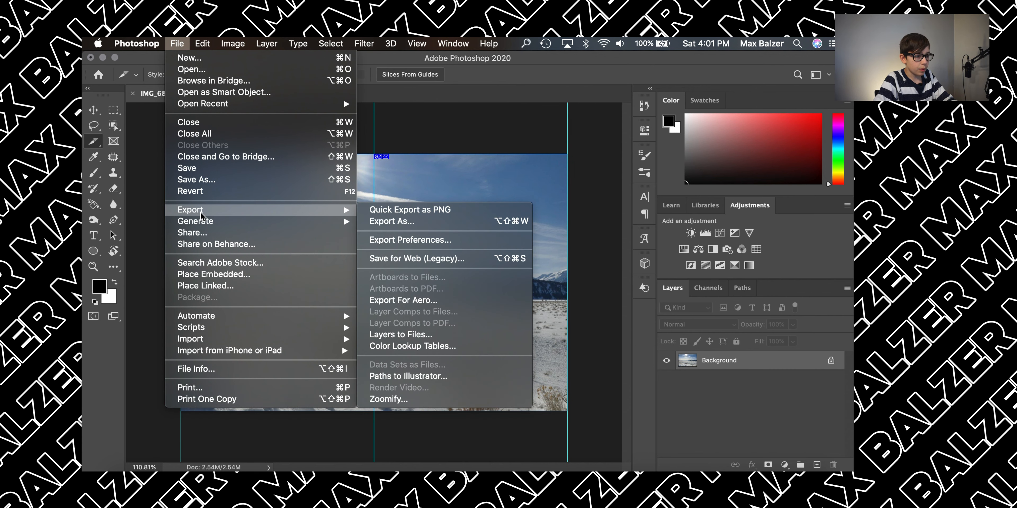
{"action": "left_click", "coordinate": [454, 259]}
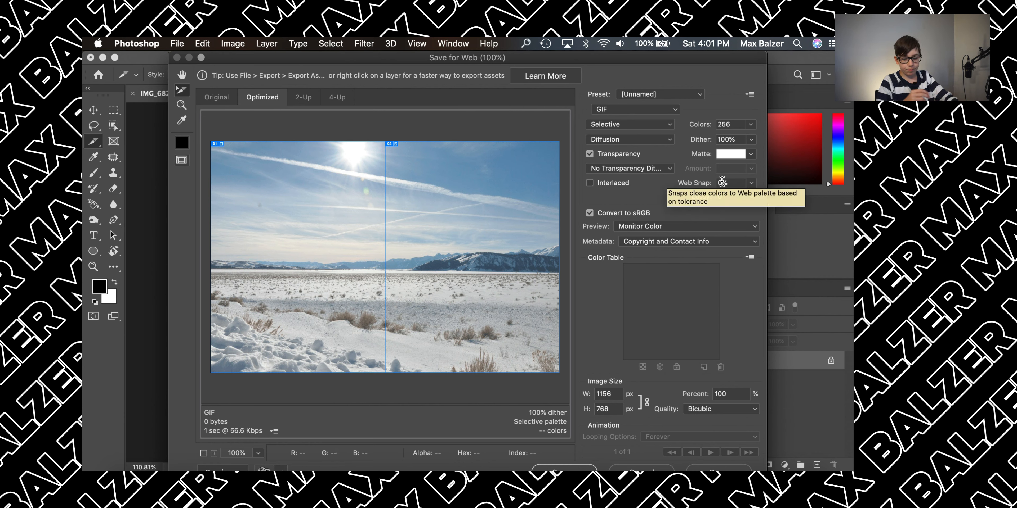
{"action": "left_click", "coordinate": [575, 469]}
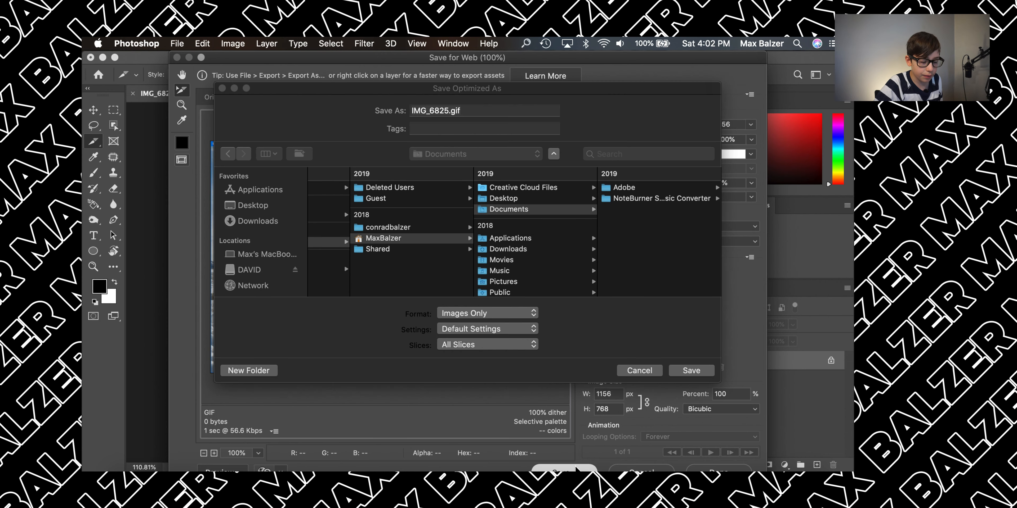
{"action": "left_click", "coordinate": [487, 313]}
{"action": "left_click", "coordinate": [486, 314]}
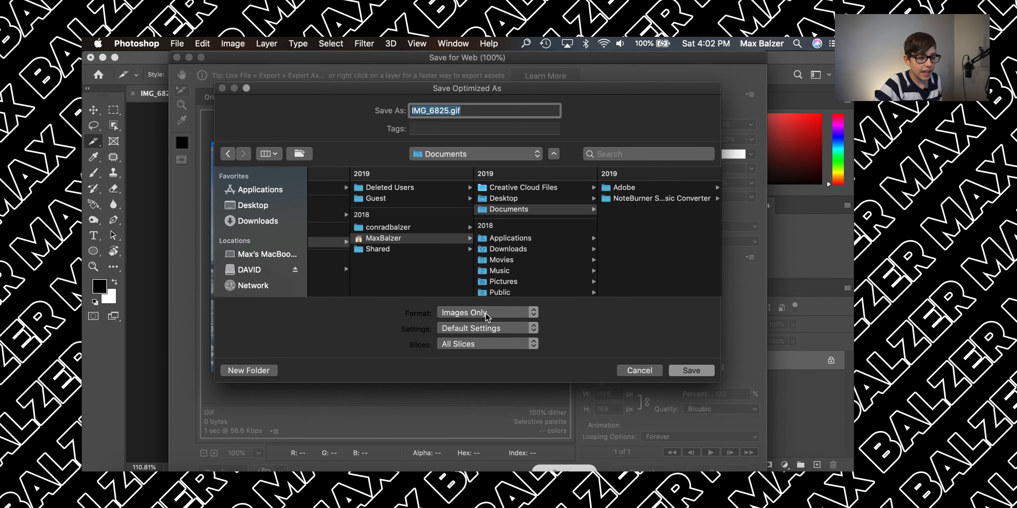
{"action": "left_click", "coordinate": [484, 345]}
{"action": "left_click", "coordinate": [482, 345]}
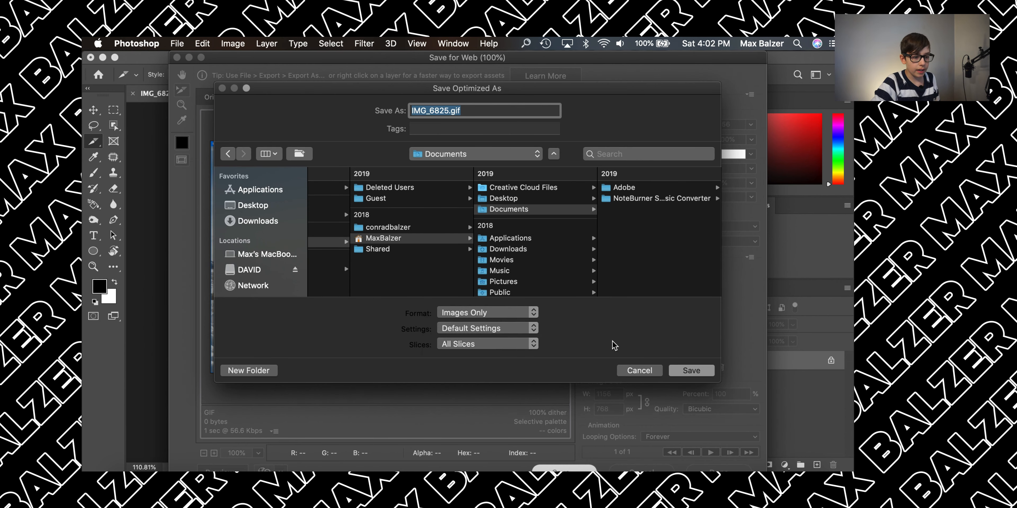
{"action": "left_click", "coordinate": [253, 205]}
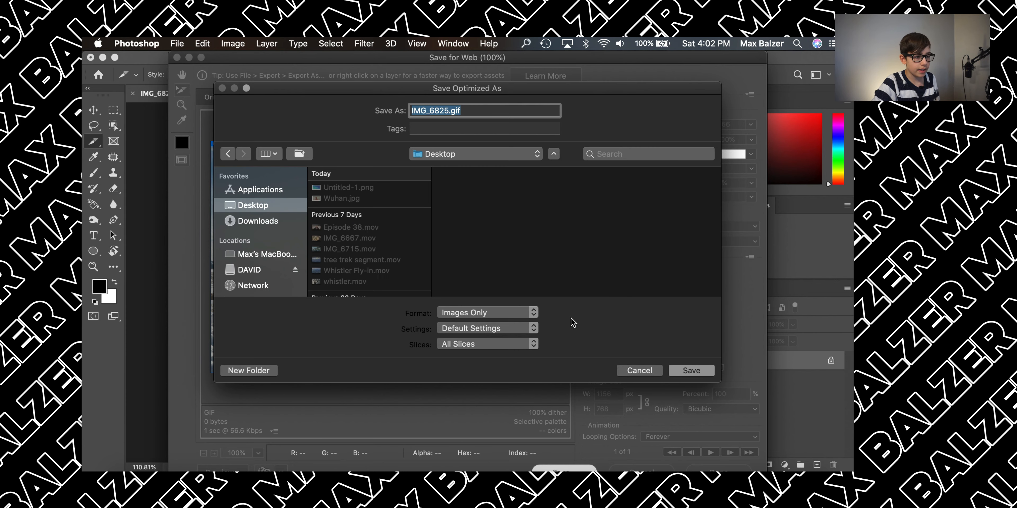
{"action": "left_click", "coordinate": [690, 373]}
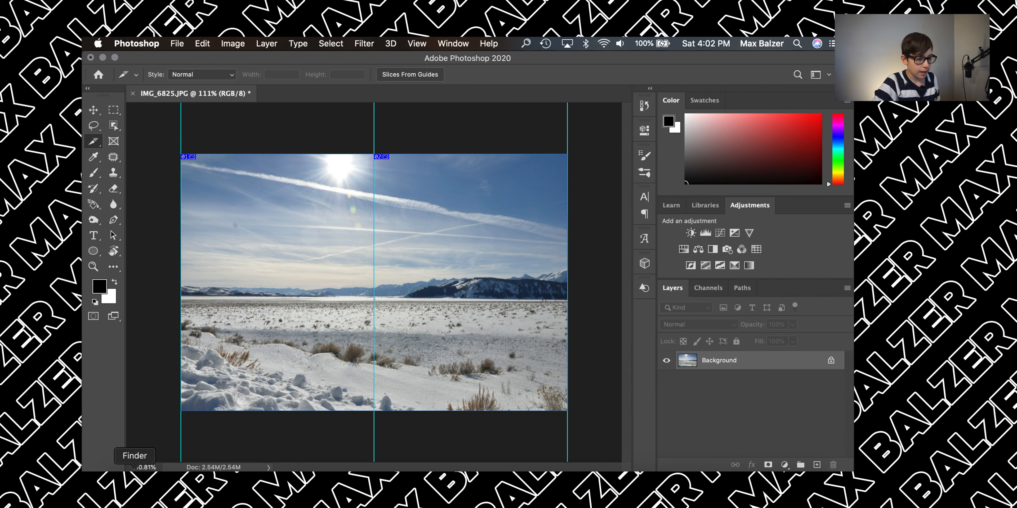
- Switch to Finder, look through the Desktop folder for the exported slices, and close the window
{"action": "left_click", "coordinate": [135, 469]}
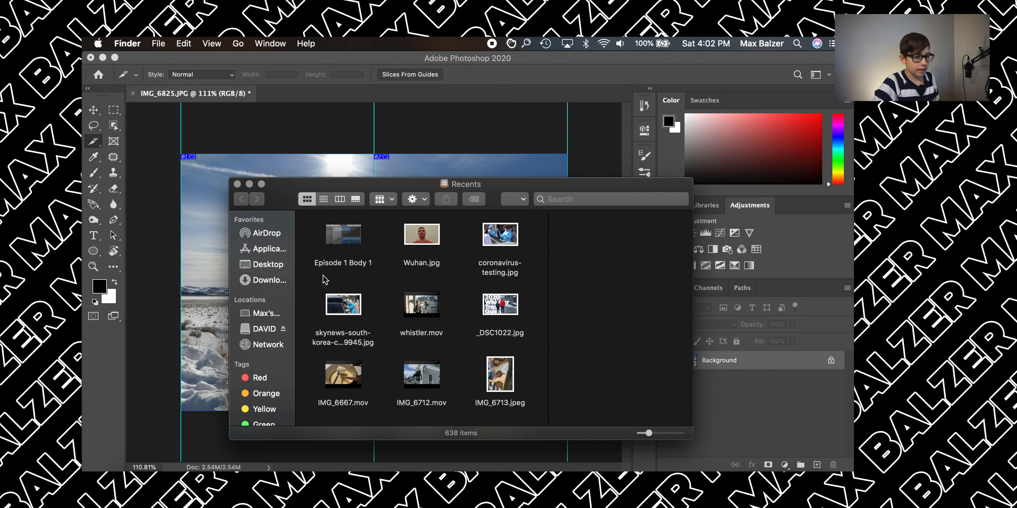
{"action": "left_click", "coordinate": [274, 268]}
{"action": "scroll", "coordinate": [429, 287], "scroll_direction": "down", "scroll_amount": 10}
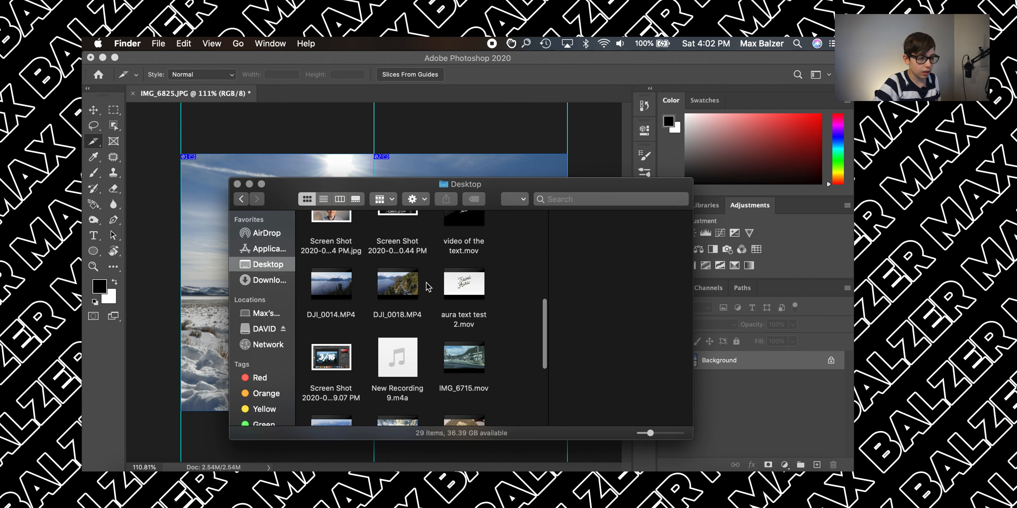
{"action": "scroll", "coordinate": [377, 374], "scroll_direction": "up", "scroll_amount": 8}
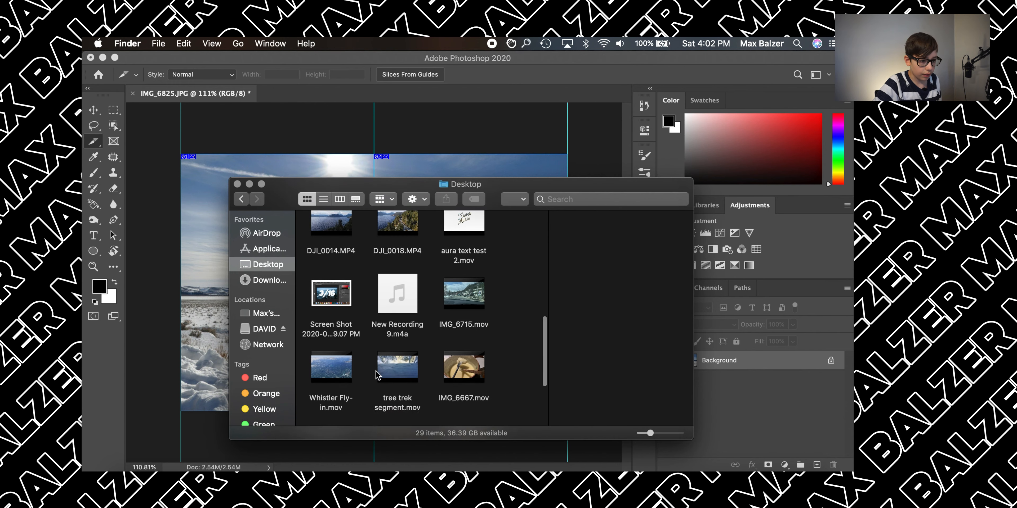
{"action": "scroll", "coordinate": [377, 374], "scroll_direction": "down", "scroll_amount": 10}
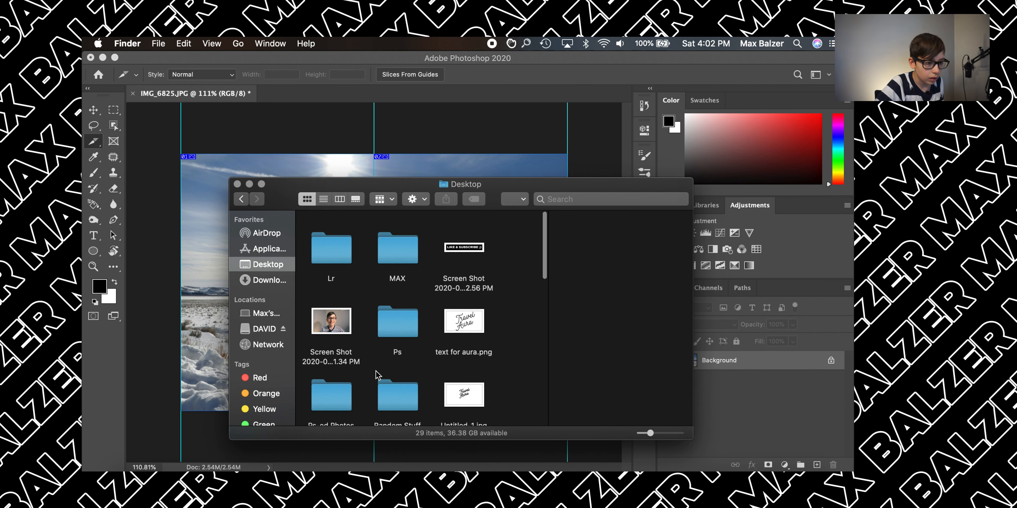
{"action": "scroll", "coordinate": [407, 292], "scroll_direction": "up", "scroll_amount": 5}
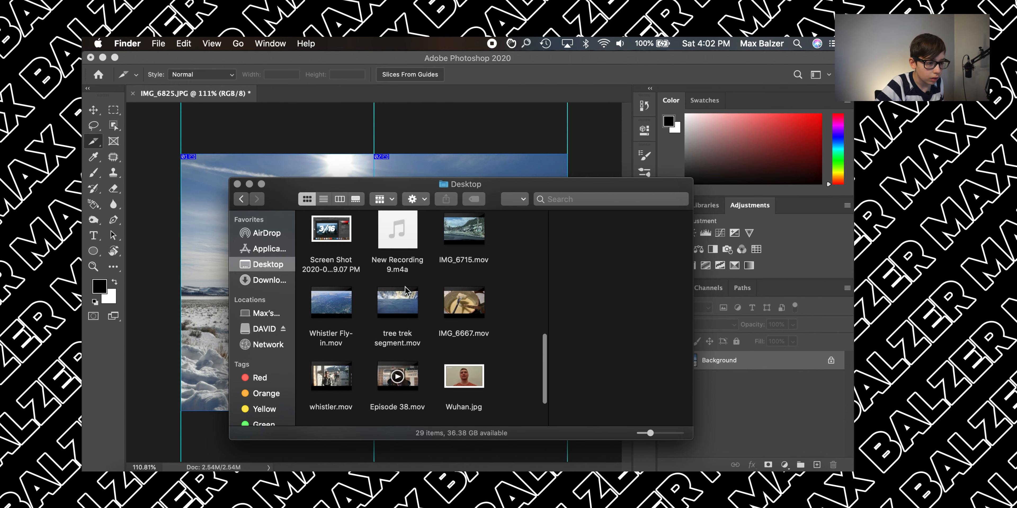
{"action": "scroll", "coordinate": [406, 292], "scroll_direction": "up", "scroll_amount": 8}
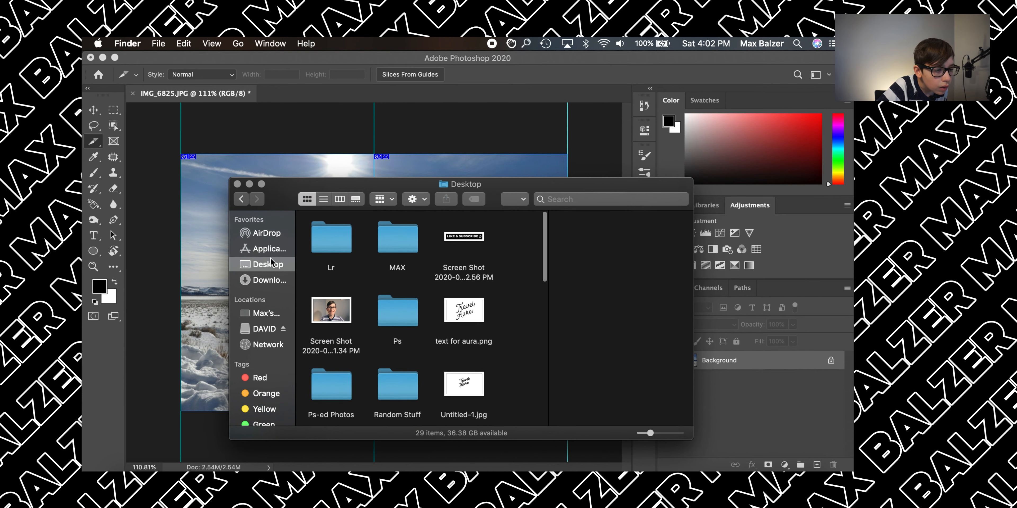
{"action": "left_click", "coordinate": [237, 184]}
{"action": "left_click", "coordinate": [160, 40]}
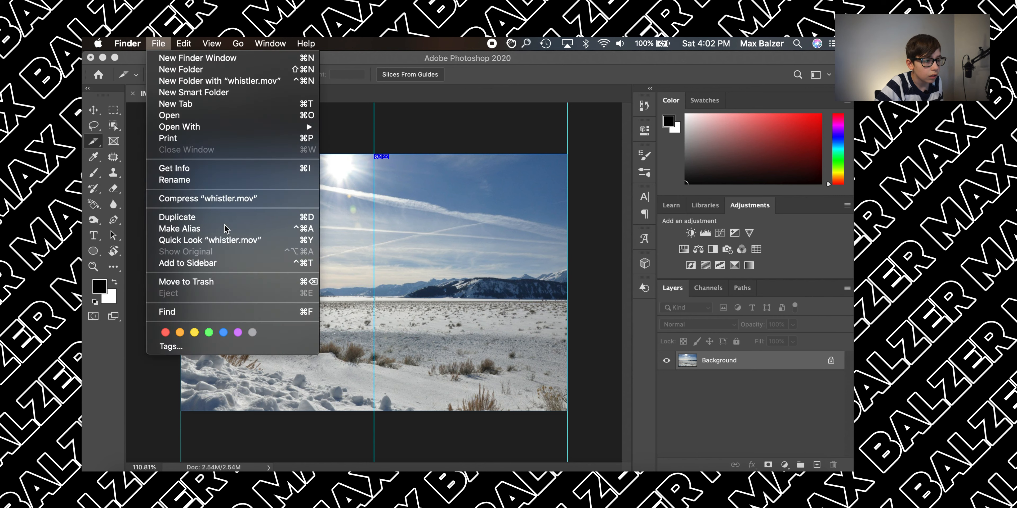
{"action": "left_click", "coordinate": [419, 88]}
{"action": "left_click", "coordinate": [176, 42]}
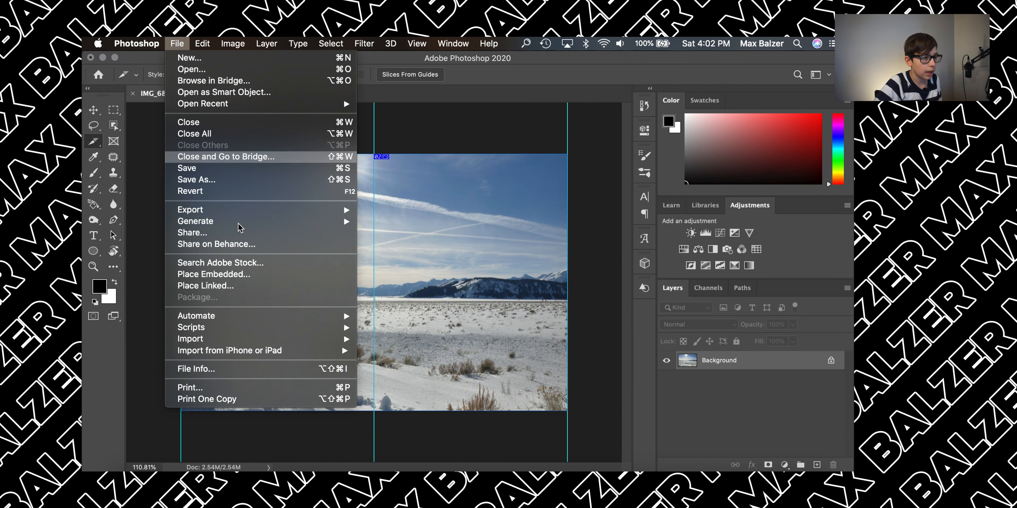
{"action": "mouse_move", "coordinate": [252, 210]}
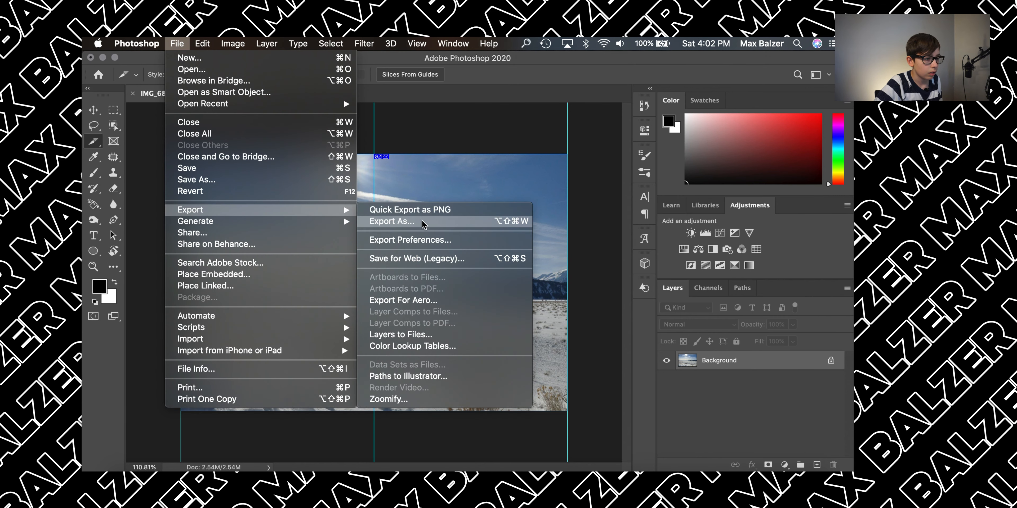
{"action": "left_click", "coordinate": [444, 212]}
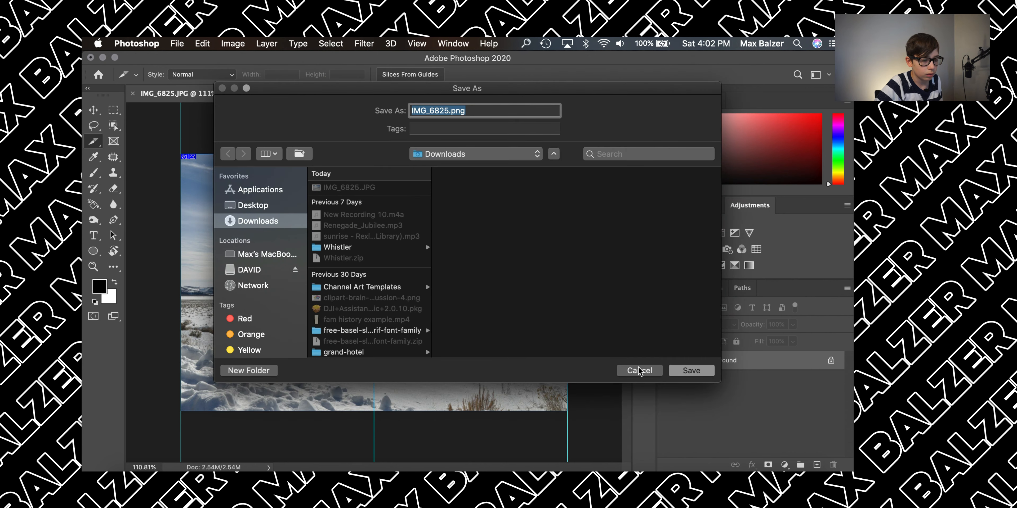
{"action": "left_click", "coordinate": [637, 370]}
- Reopen Save for Web (Legacy), check the Desktop's images folder for the exported slices, and cancel the save
{"action": "left_click", "coordinate": [174, 43]}
{"action": "mouse_move", "coordinate": [216, 212]}
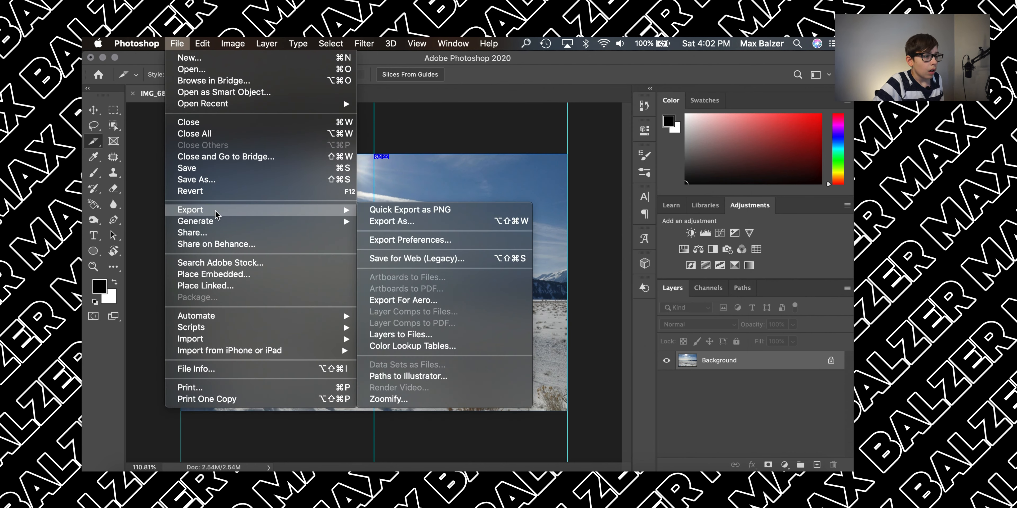
{"action": "left_click", "coordinate": [444, 261]}
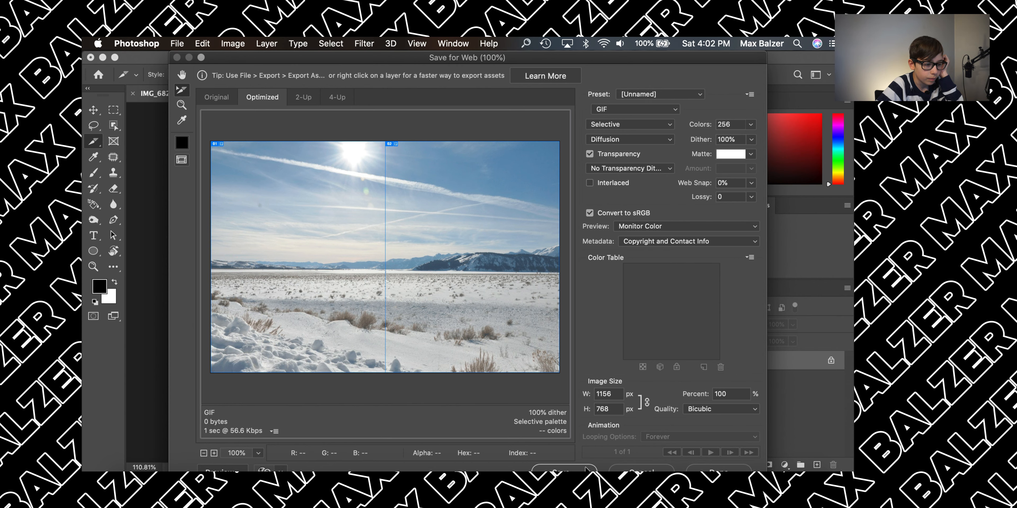
{"action": "left_click", "coordinate": [580, 471]}
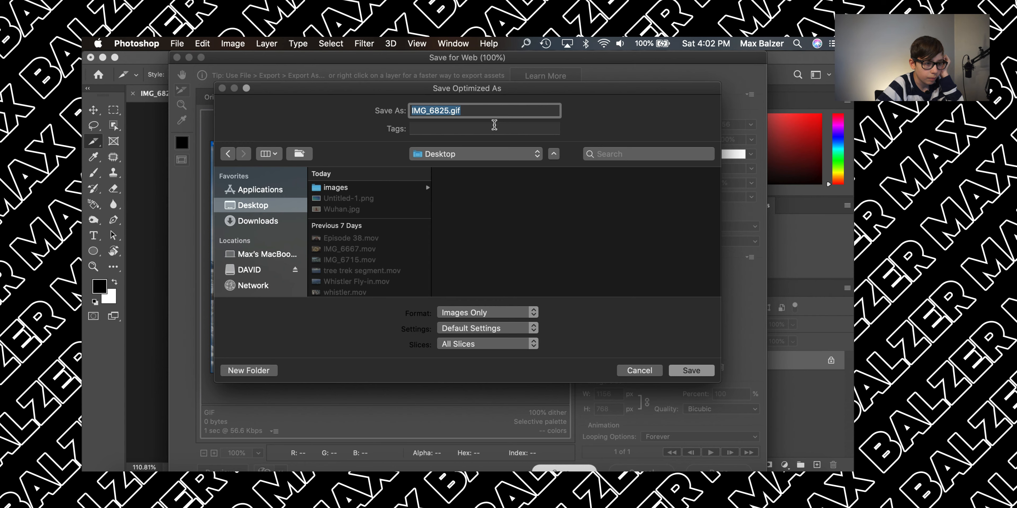
{"action": "scroll", "coordinate": [394, 236], "scroll_direction": "up", "scroll_amount": 1}
{"action": "left_click", "coordinate": [384, 189]}
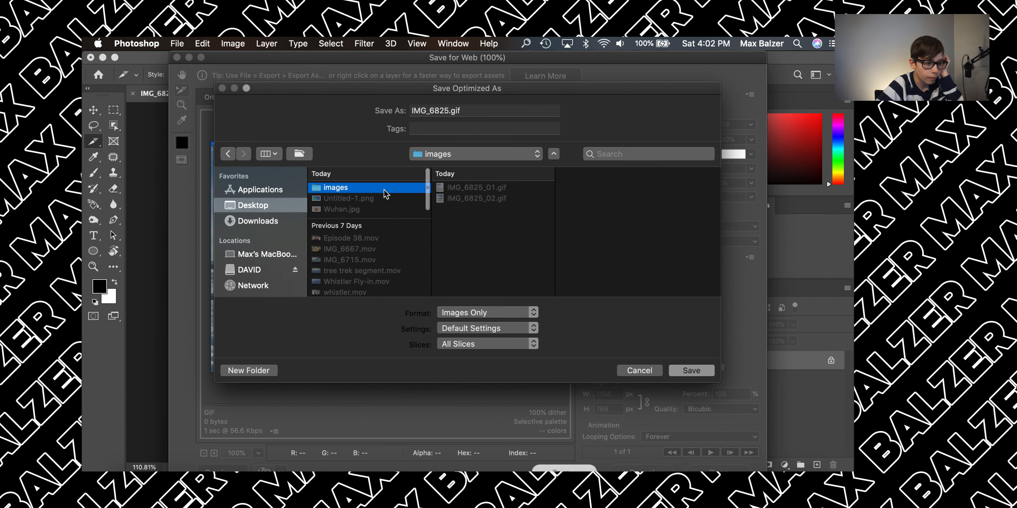
{"action": "left_click", "coordinate": [640, 371]}
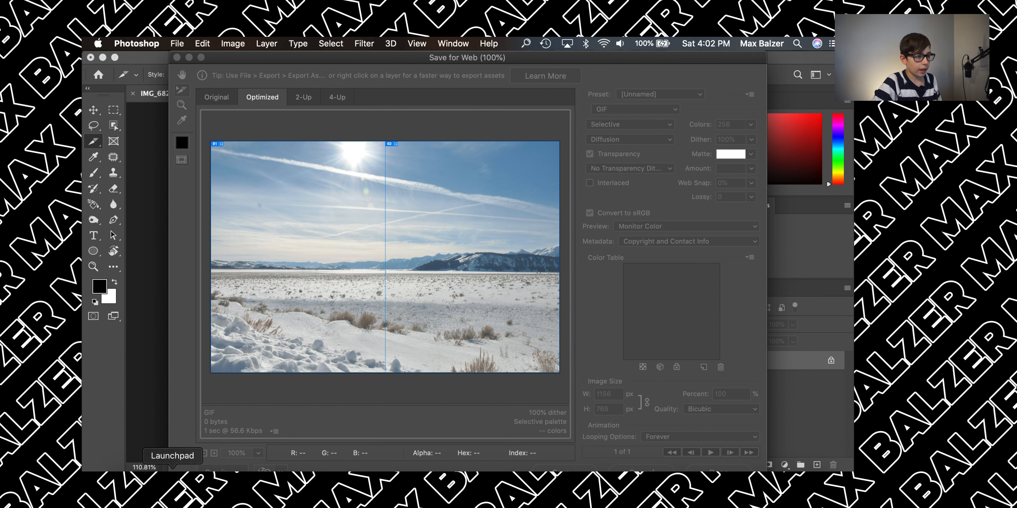
- Switch to Finder, open the images folder on the Desktop, and compare IMG_6825_01.gif with IMG_6825_02.gif
{"action": "left_click", "coordinate": [134, 469]}
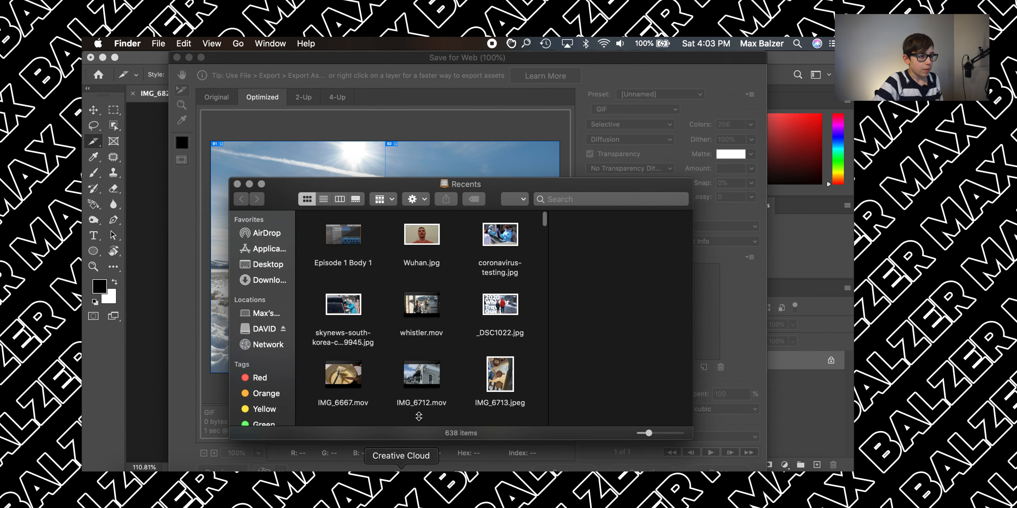
{"action": "left_click", "coordinate": [278, 265]}
{"action": "scroll", "coordinate": [418, 355], "scroll_direction": "down", "scroll_amount": 15}
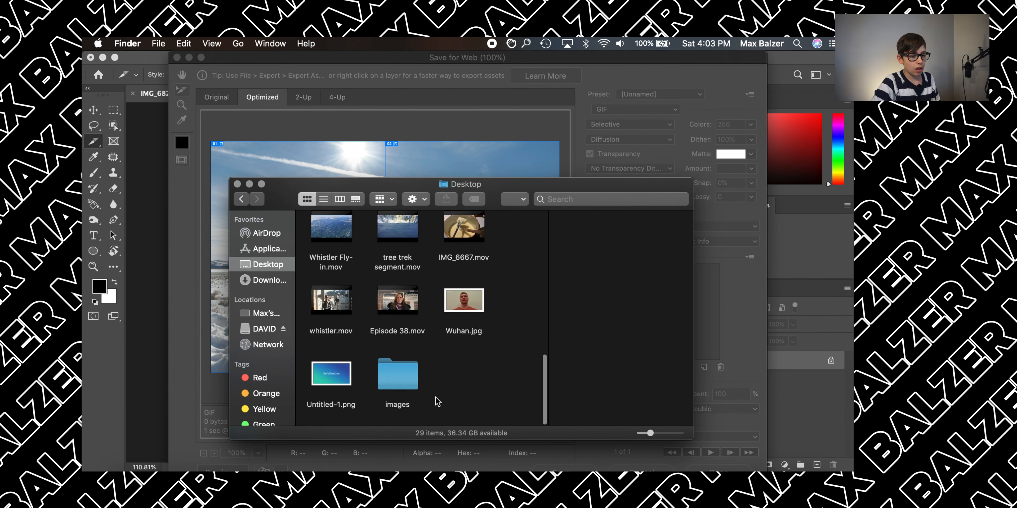
{"action": "left_click", "coordinate": [402, 382]}
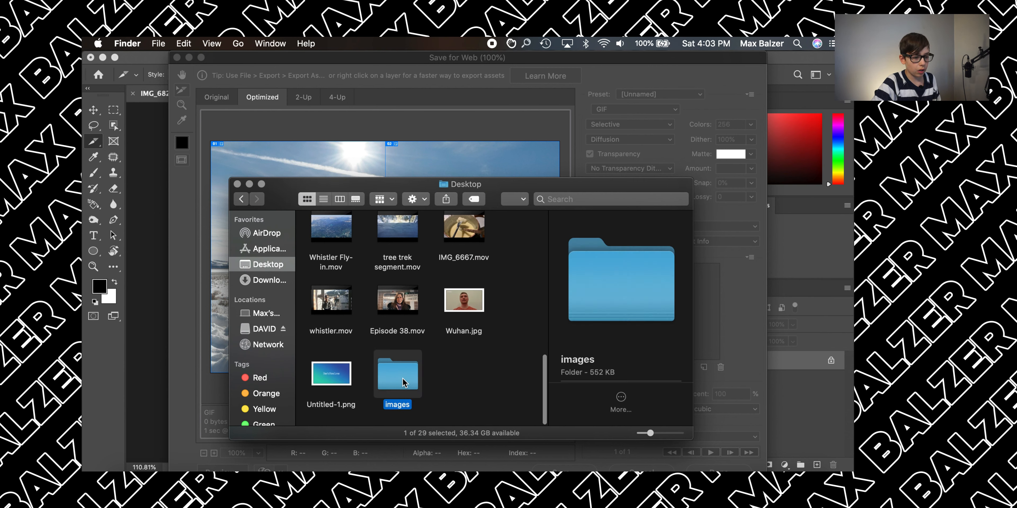
{"action": "double_click", "coordinate": [403, 382]}
{"action": "left_click", "coordinate": [408, 260]}
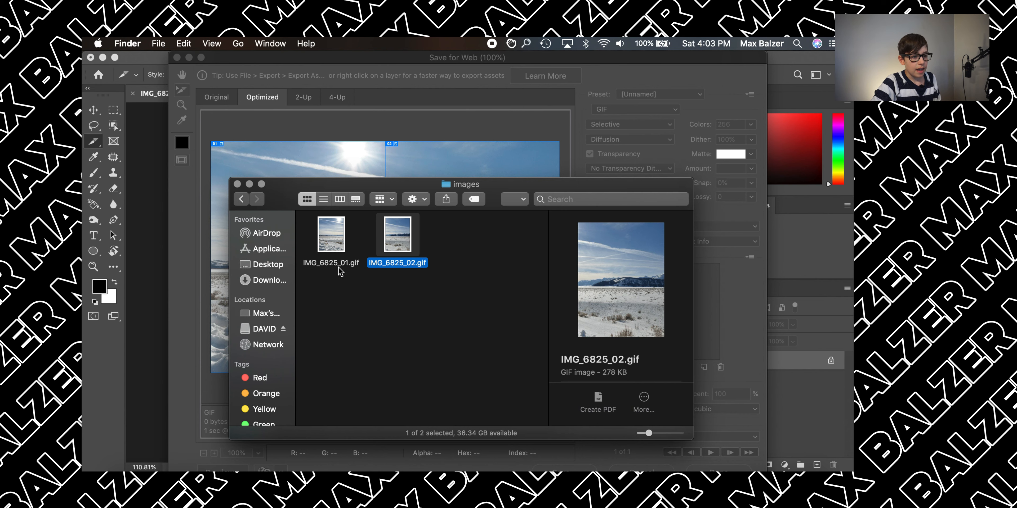
{"action": "left_click", "coordinate": [338, 265]}
{"action": "left_click", "coordinate": [421, 256]}
{"action": "left_click", "coordinate": [357, 262]}
{"action": "left_click", "coordinate": [407, 264]}
{"action": "left_click", "coordinate": [494, 281]}
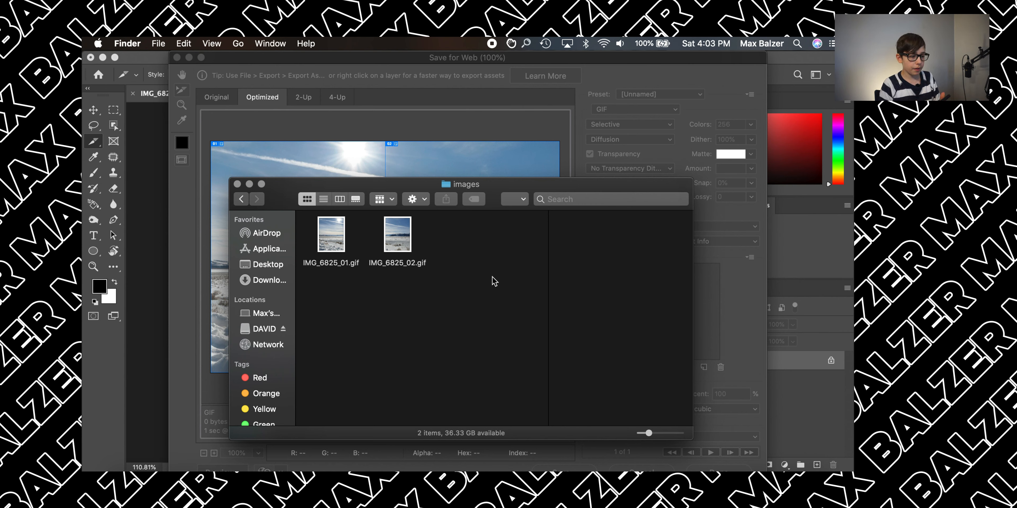
- Send IMG_6825_01.gif and IMG_6825_02.gif together to the iPhone with AirDrop
{"action": "left_click_drag", "start_coordinate": [322, 277], "coordinate": [457, 194]}
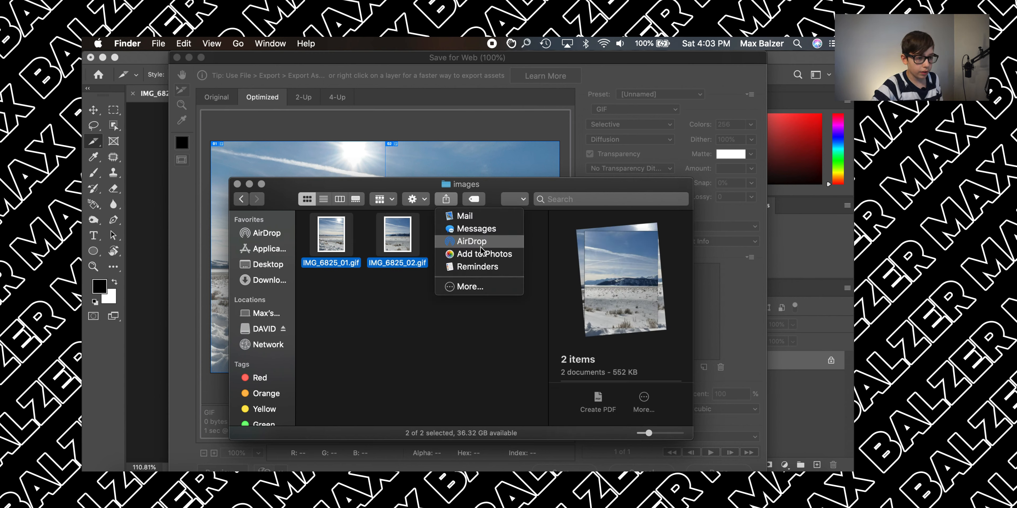
{"action": "left_click", "coordinate": [480, 247]}
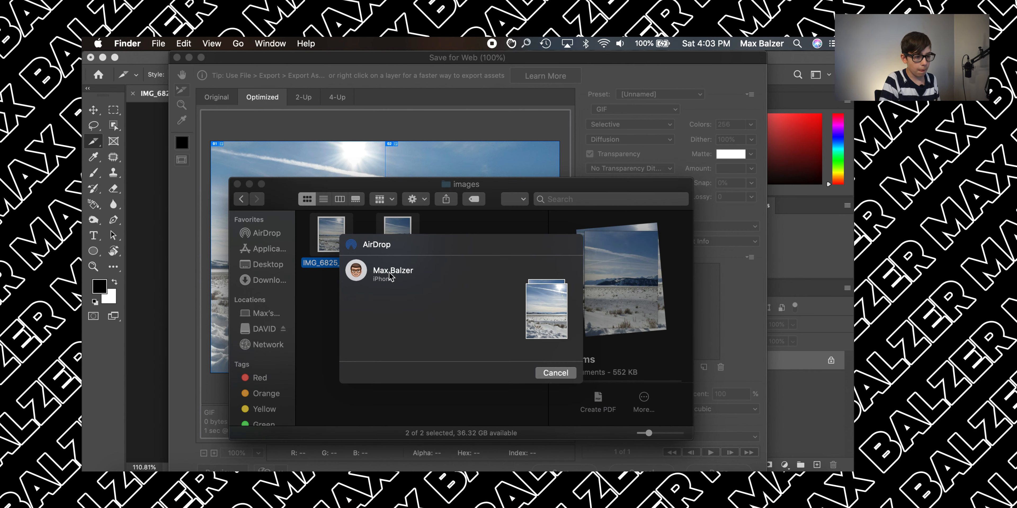
{"action": "left_click", "coordinate": [390, 281]}
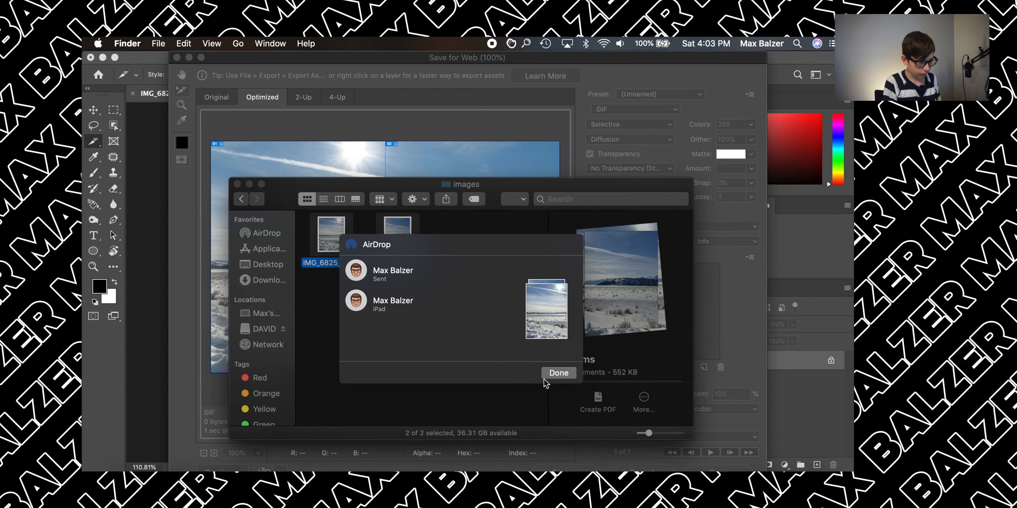
{"action": "left_click", "coordinate": [560, 372]}
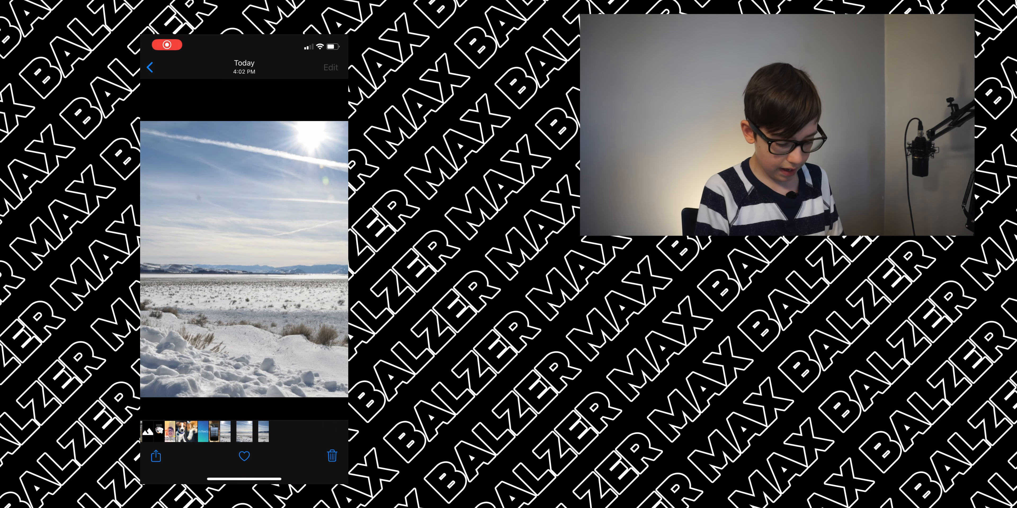
- On the phone, flip back and forth between the two photo halves to examine how they join
{"action": "scroll", "coordinate": [244, 432], "scroll_direction": "right", "scroll_amount": 1}
{"action": "scroll", "coordinate": [244, 431], "scroll_direction": "left", "scroll_amount": 1}
{"action": "scroll", "coordinate": [244, 431], "scroll_direction": "right", "scroll_amount": 1}
{"action": "scroll", "coordinate": [244, 431], "scroll_direction": "left", "scroll_amount": 1}
{"action": "scroll", "coordinate": [244, 432], "scroll_direction": "right", "scroll_amount": 1}
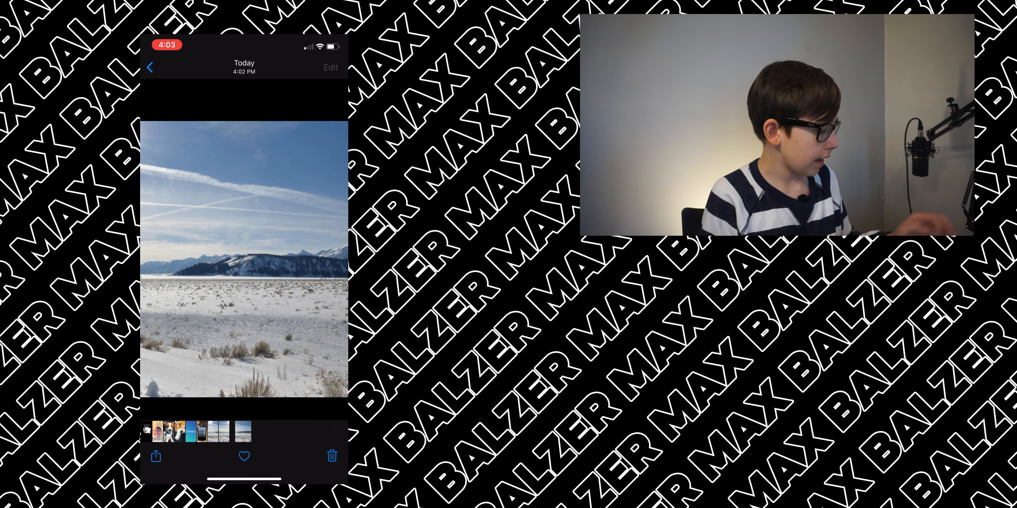
{"action": "scroll", "coordinate": [195, 432], "scroll_direction": "left", "scroll_amount": 1}
{"action": "scroll", "coordinate": [196, 432], "scroll_direction": "right", "scroll_amount": 1}
{"action": "scroll", "coordinate": [195, 432], "scroll_direction": "left", "scroll_amount": 1}
{"action": "scroll", "coordinate": [196, 432], "scroll_direction": "right", "scroll_amount": 1}
- Switch to Instagram, start a new post, and reframe the mountain half in the preview to its portrait shape
{"action": "left_click_drag", "start_coordinate": [244, 479], "coordinate": [244, 276]}
{"action": "left_click", "coordinate": [177, 438]}
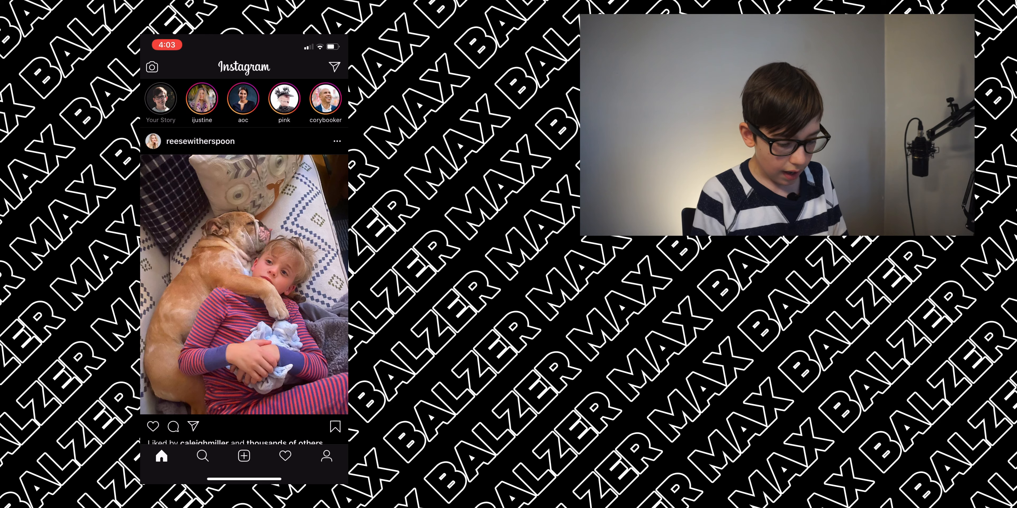
{"action": "left_click", "coordinate": [244, 456]}
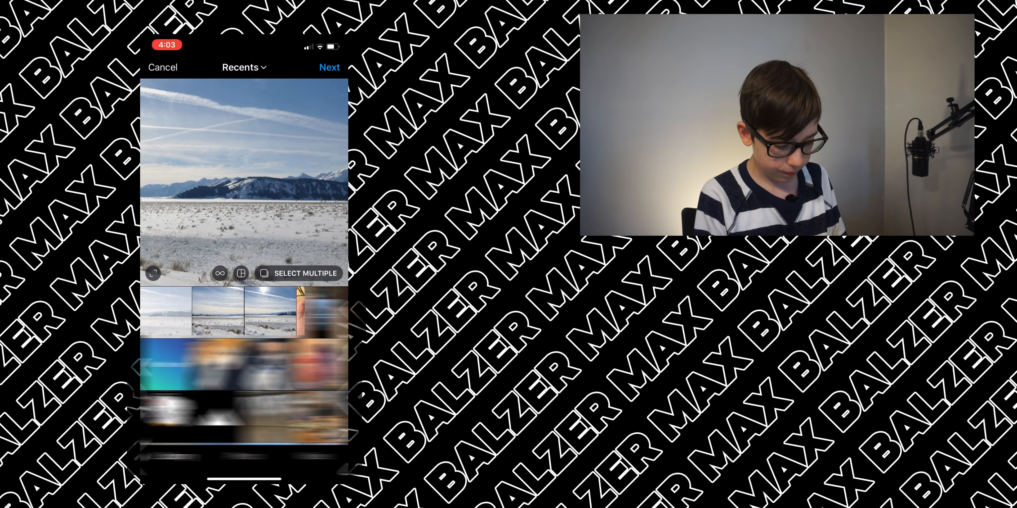
{"action": "scroll", "coordinate": [244, 182], "scroll_direction": "down", "scroll_amount": 3}
{"action": "scroll", "coordinate": [244, 183], "scroll_direction": "down", "scroll_amount": 2}
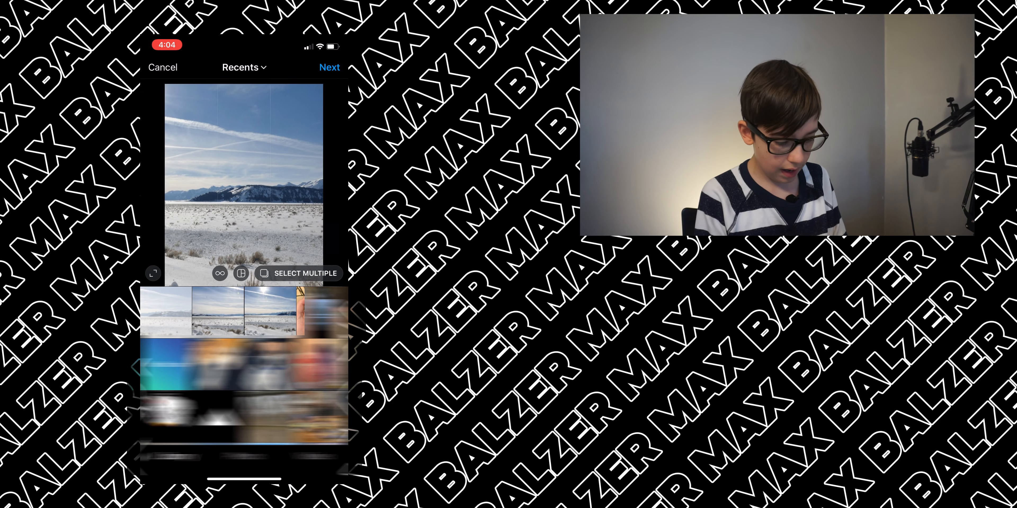
{"action": "scroll", "coordinate": [244, 182], "scroll_direction": "down", "scroll_amount": 1}
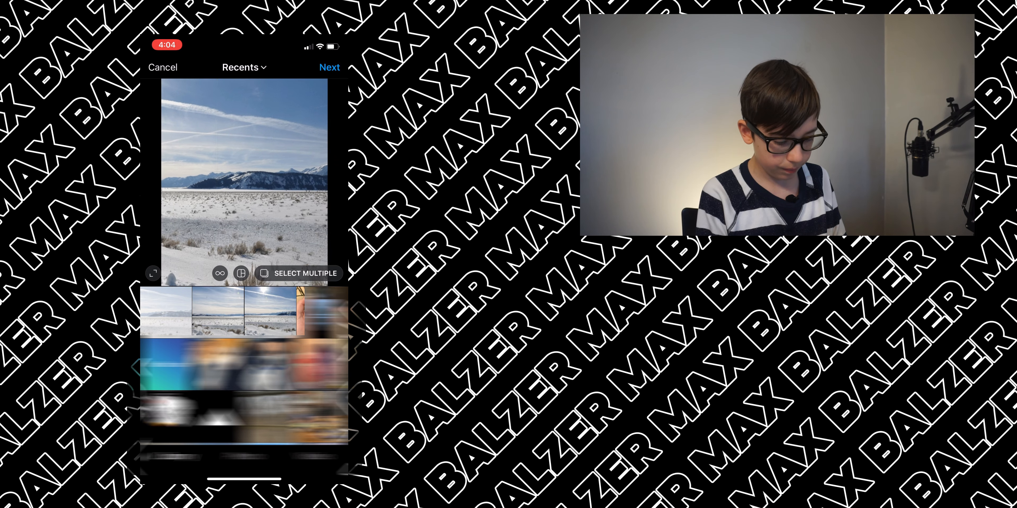